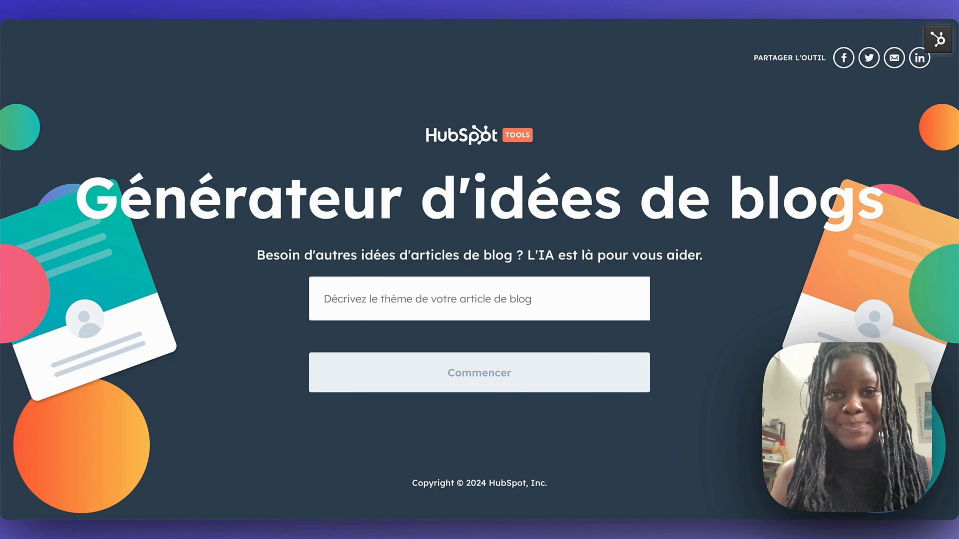
# Enter "Devenir un bon marketeur" as the blog article theme and start the idea generator.
pyautogui.click(478, 298)
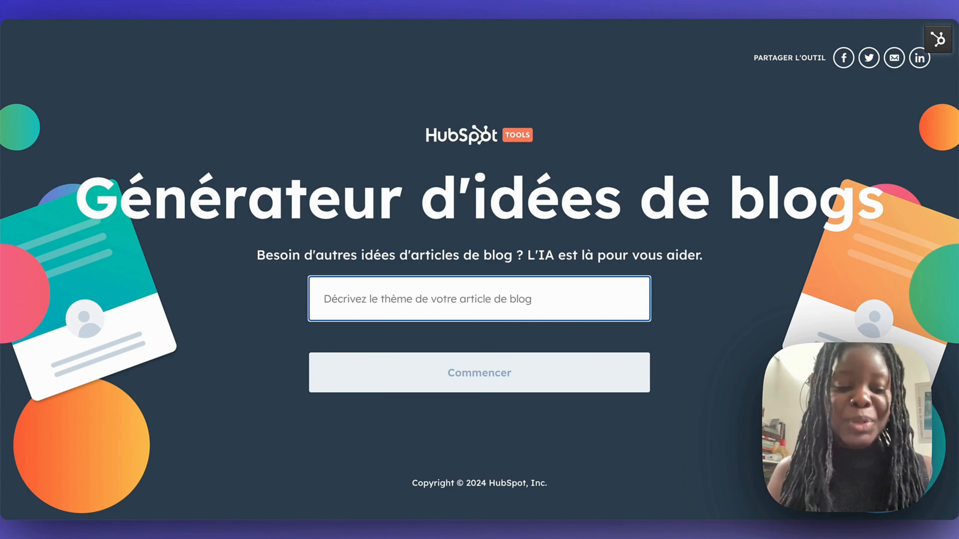
pyautogui.write('Deven')
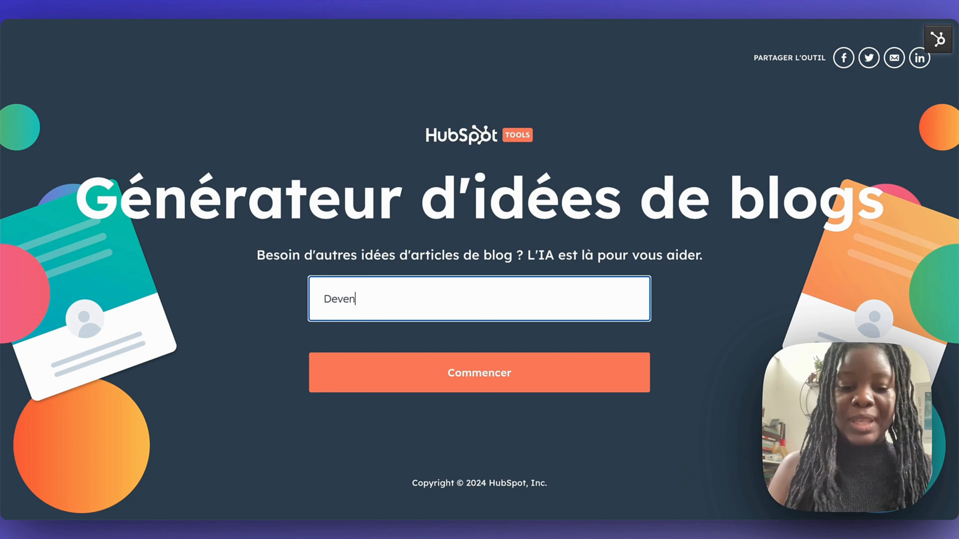
pyautogui.write('ir un bon')
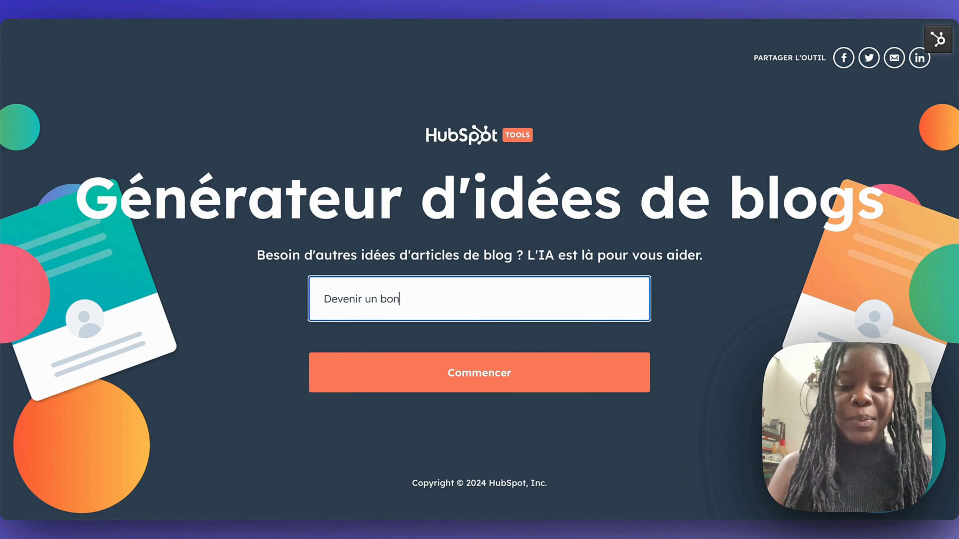
pyautogui.write(' markete')
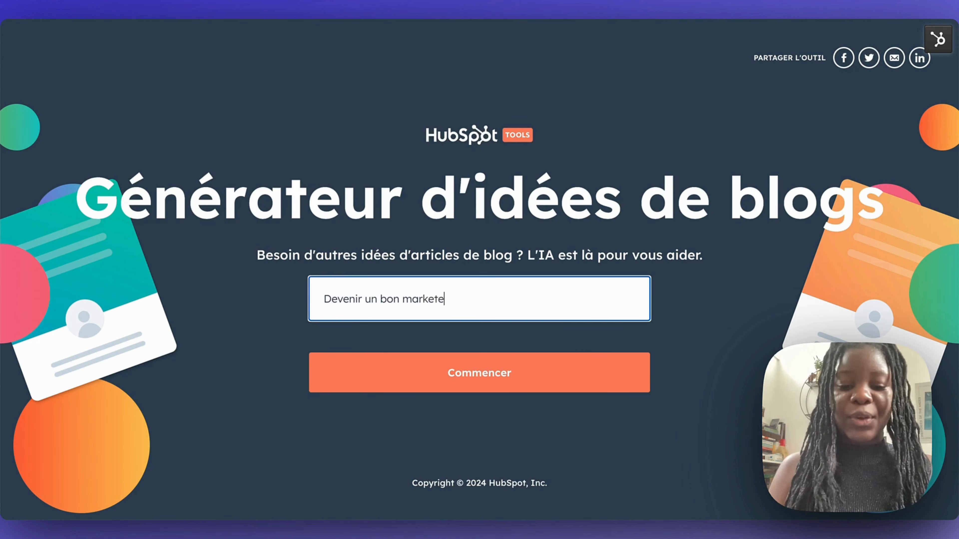
pyautogui.write('ur')
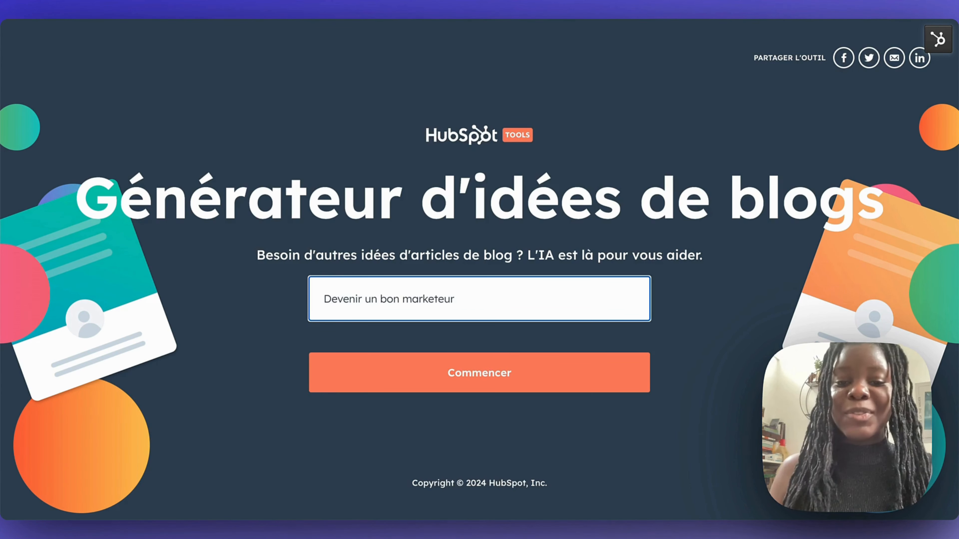
pyautogui.click(594, 372)
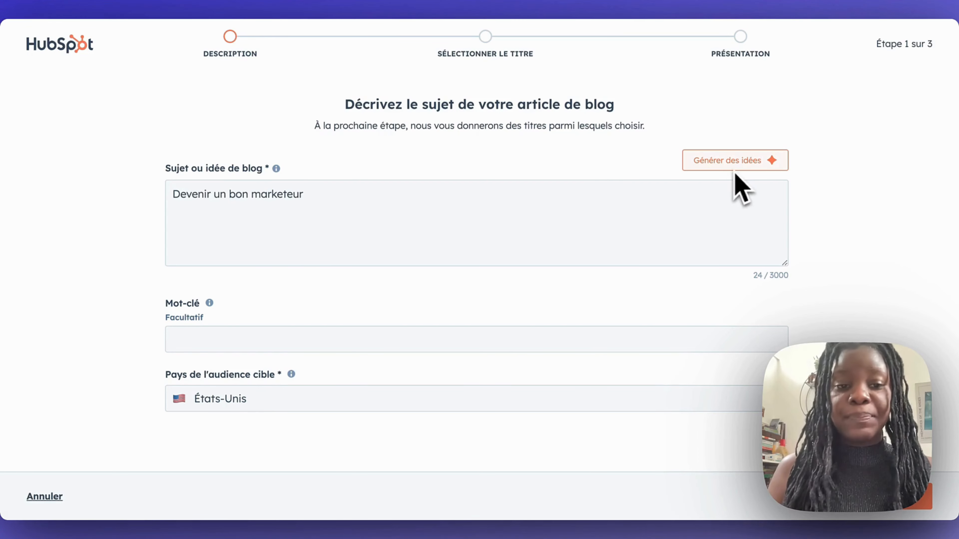
# Set the optional keyword for the blog topic to "Marketing".
pyautogui.click(407, 347)
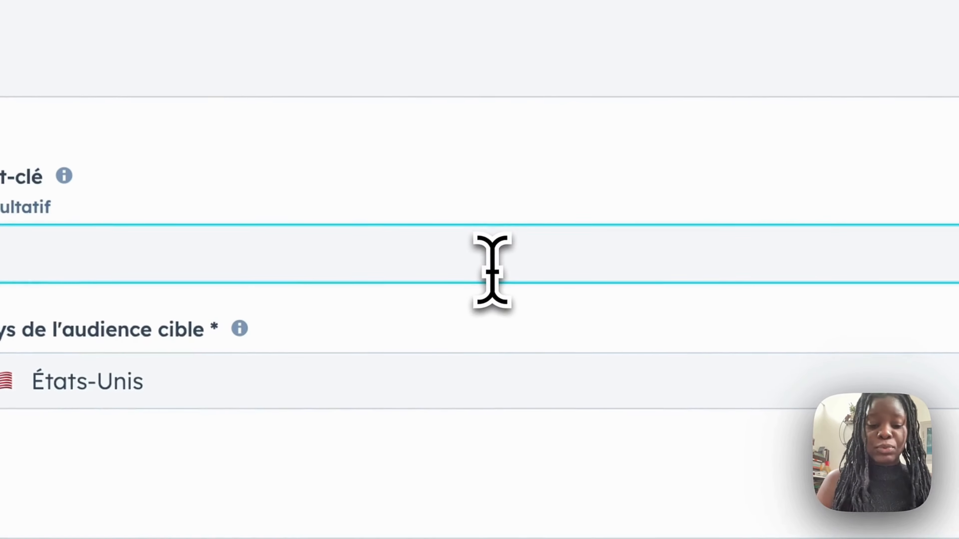
pyautogui.write('Mar')
pyautogui.write('keti')
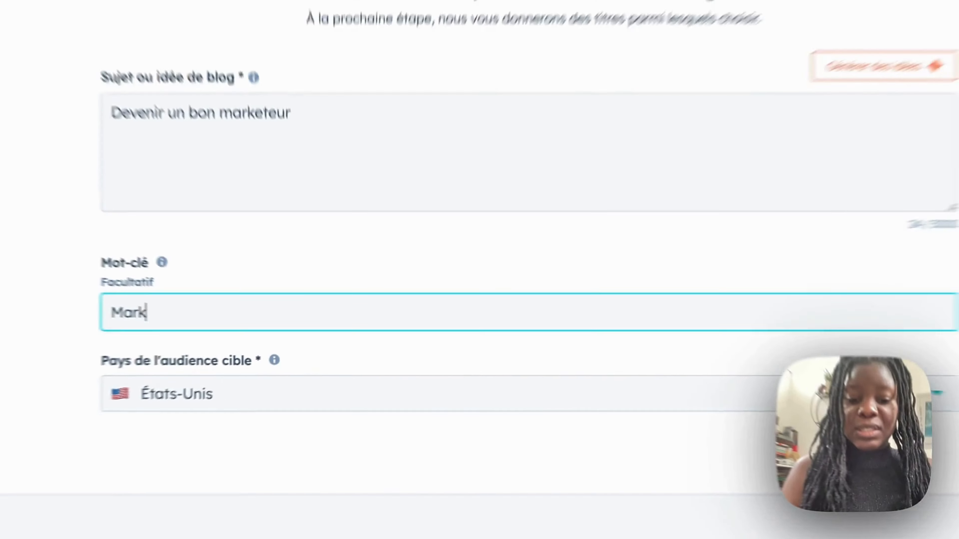
pyautogui.write('ng')
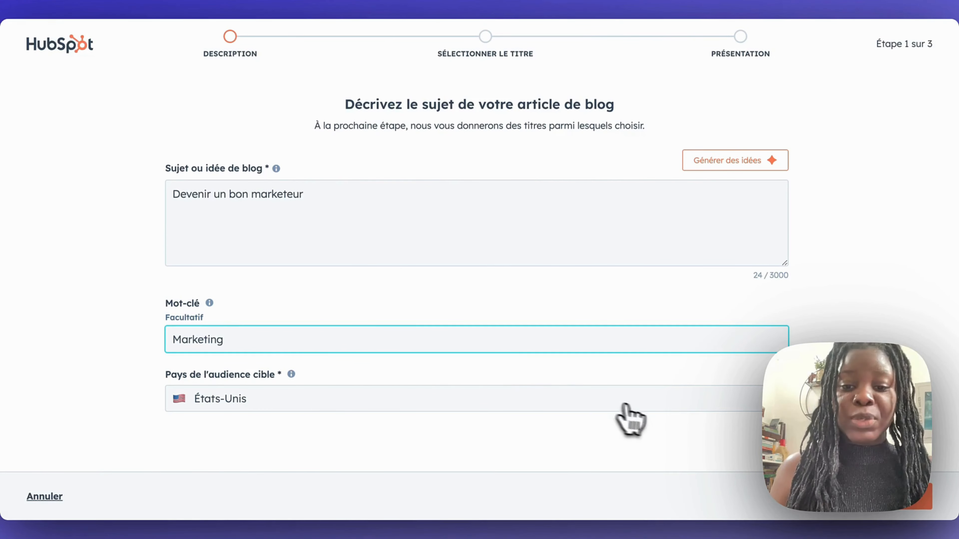
# Set the target audience country to France and continue to the title suggestions.
pyautogui.click(643, 406)
pyautogui.write('fr')
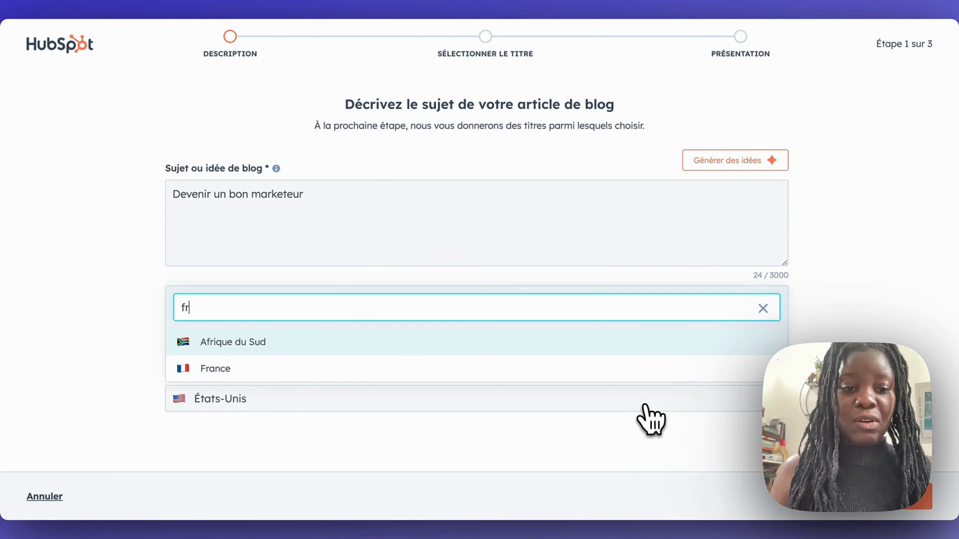
pyautogui.click(612, 378)
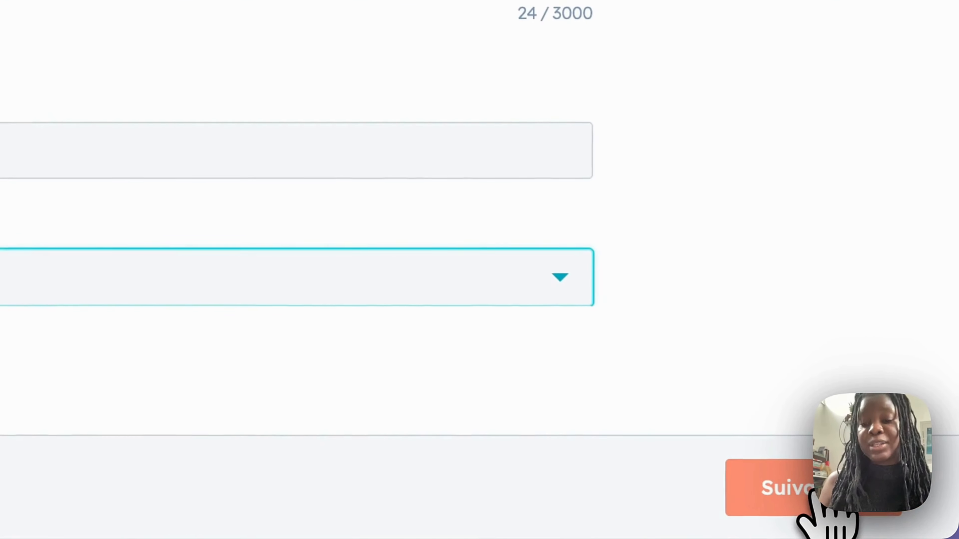
pyautogui.click(813, 495)
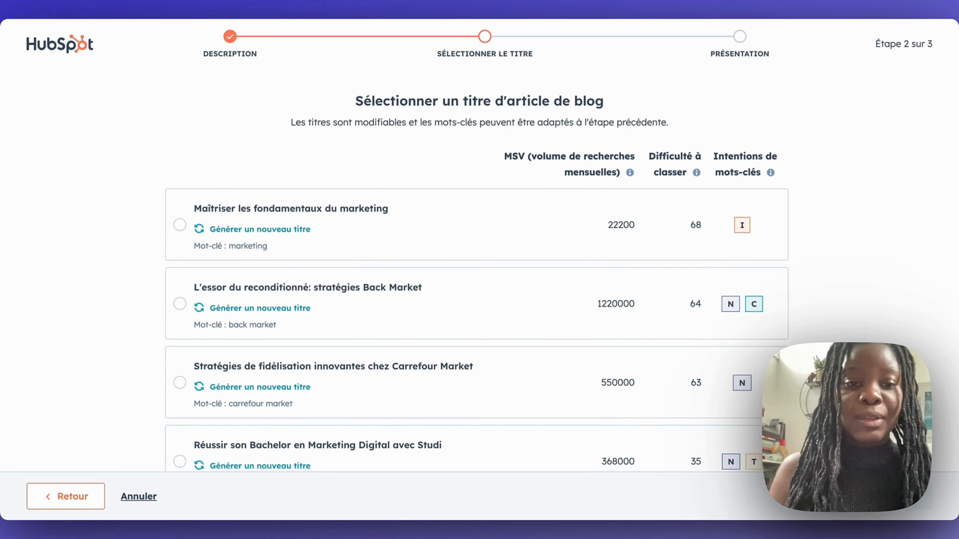
# Choose the suggested title "Maîtriser les fondamentaux du marketing" and continue to the article outline.
pyautogui.scroll(-1, 924, 289)
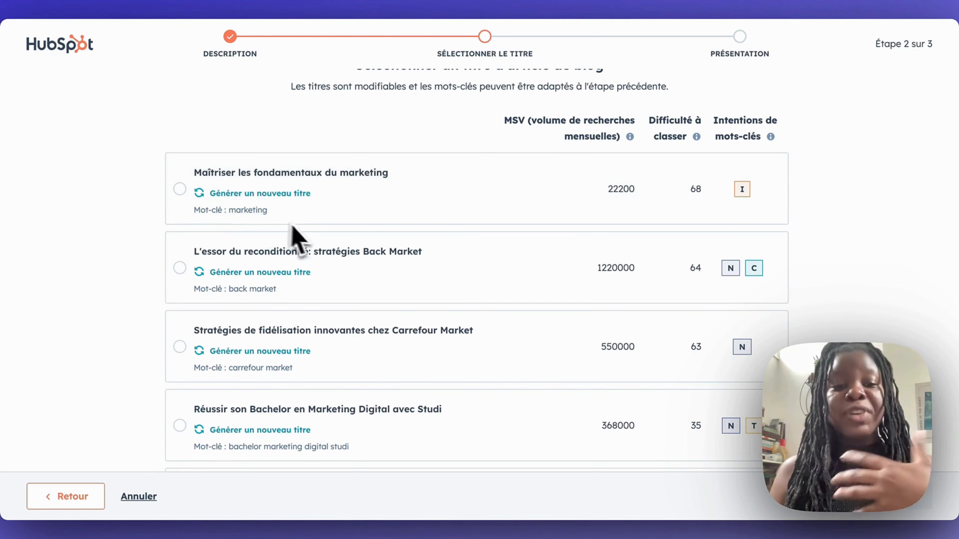
pyautogui.scroll(-3, 322, 251)
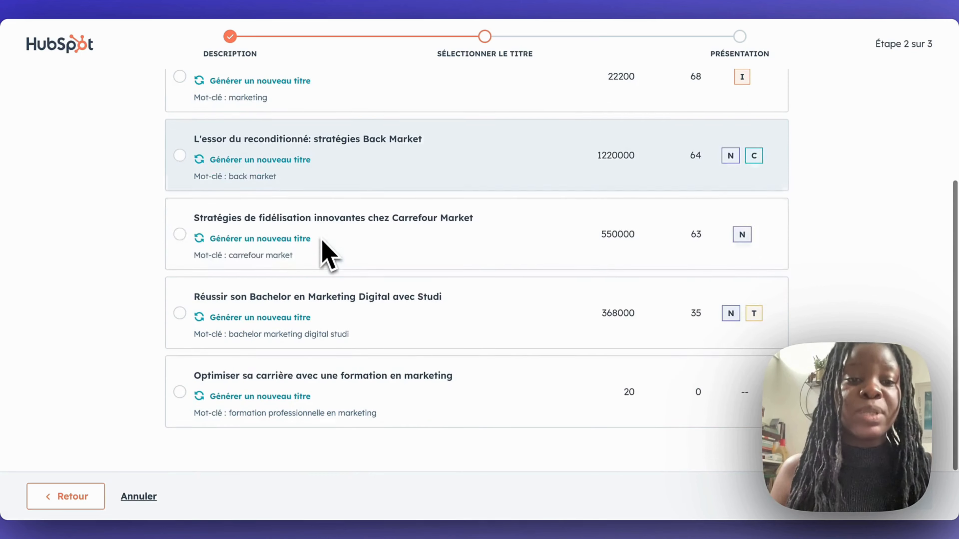
pyautogui.scroll(4, 323, 234)
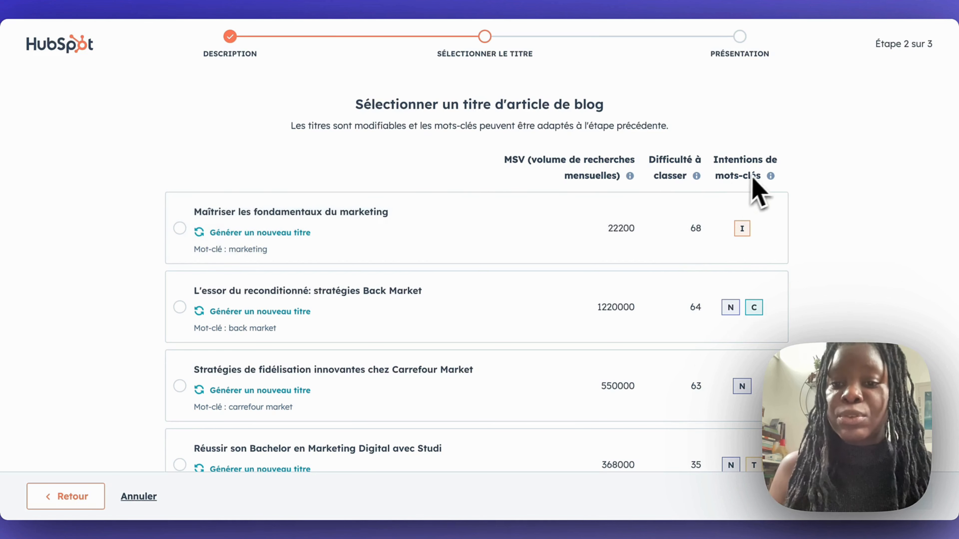
pyautogui.moveTo(758, 227)
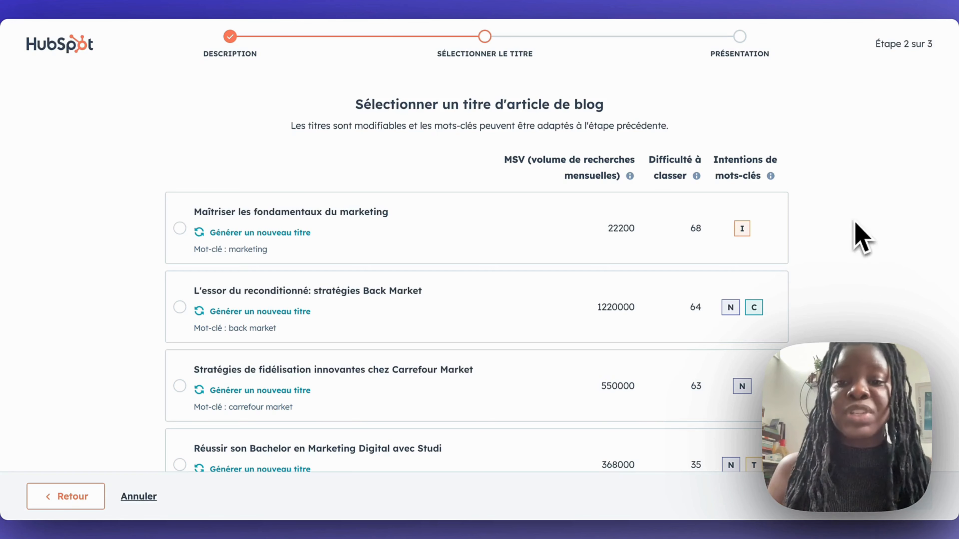
pyautogui.click(180, 229)
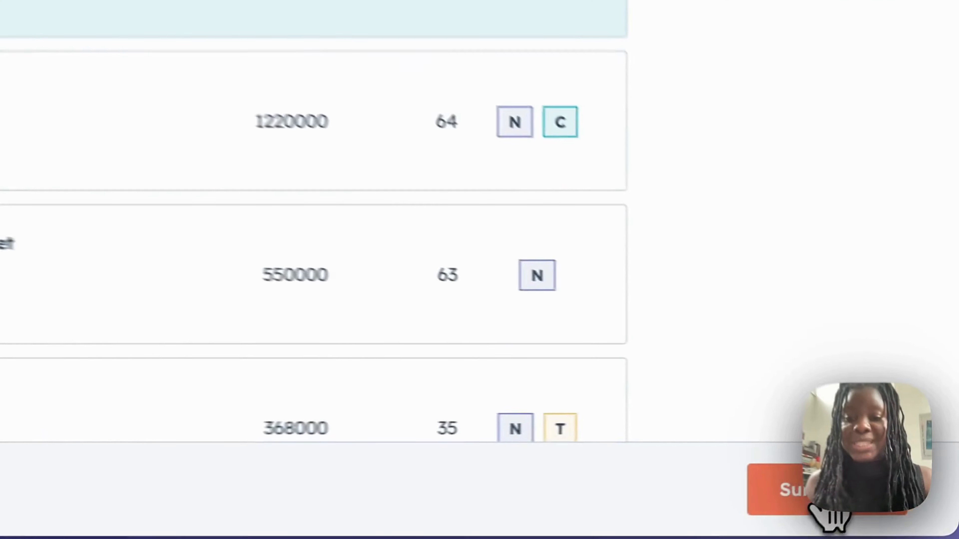
pyautogui.click(895, 508)
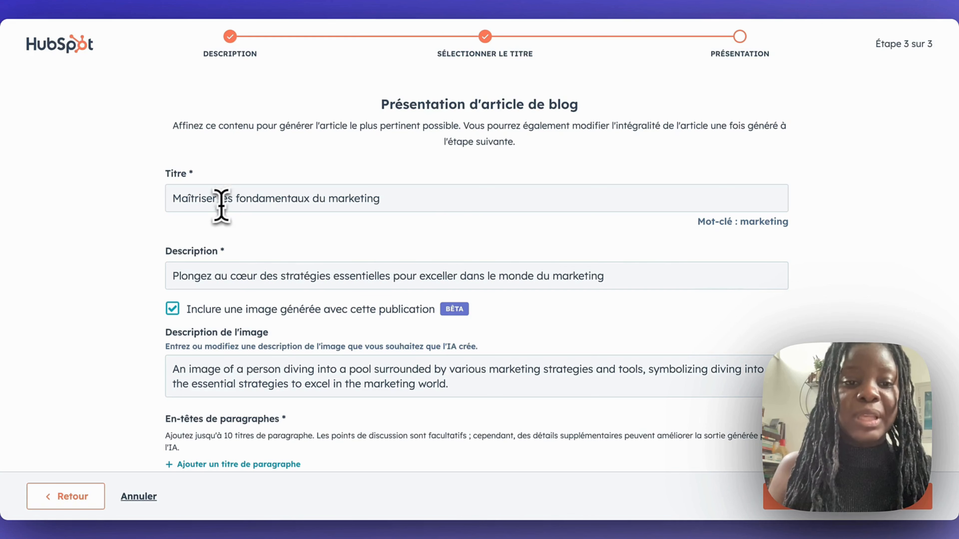
# Review the outline's title, description, AI image description and all paragraph headings.
pyautogui.click(421, 205)
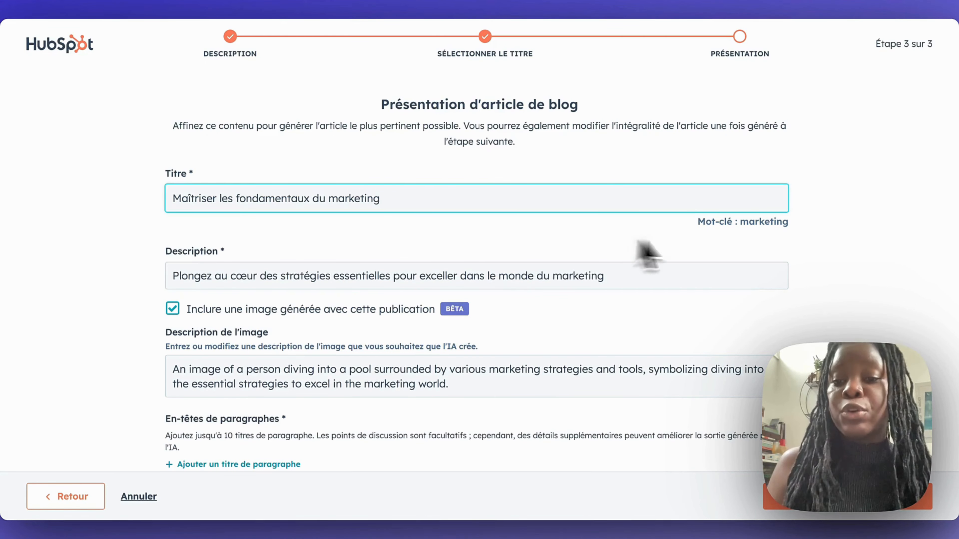
pyautogui.scroll(-3, 830, 249)
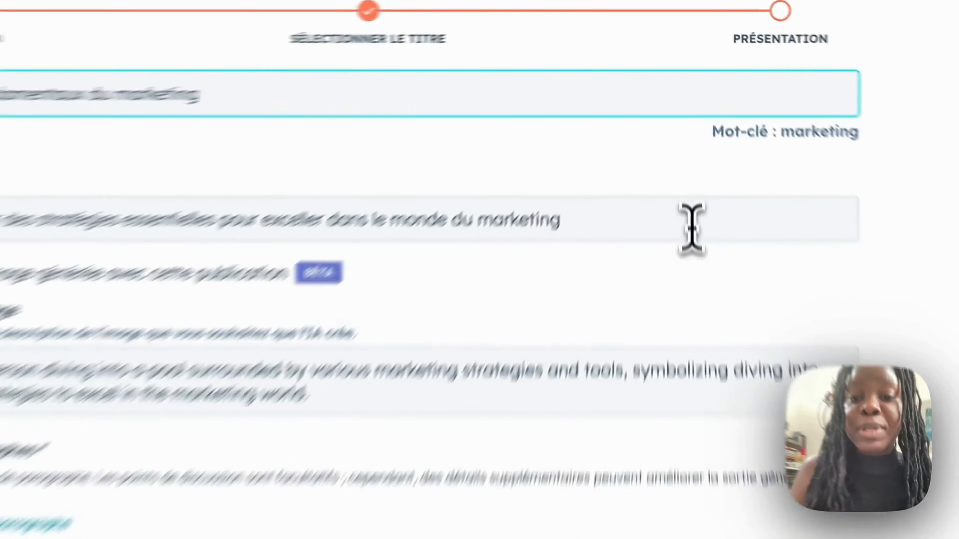
pyautogui.click(691, 228)
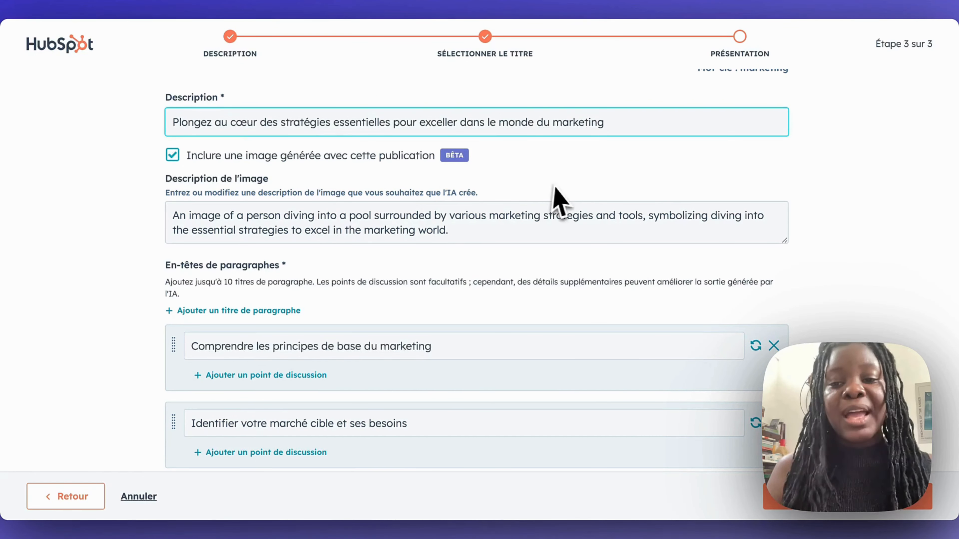
pyautogui.scroll(-2, 895, 220)
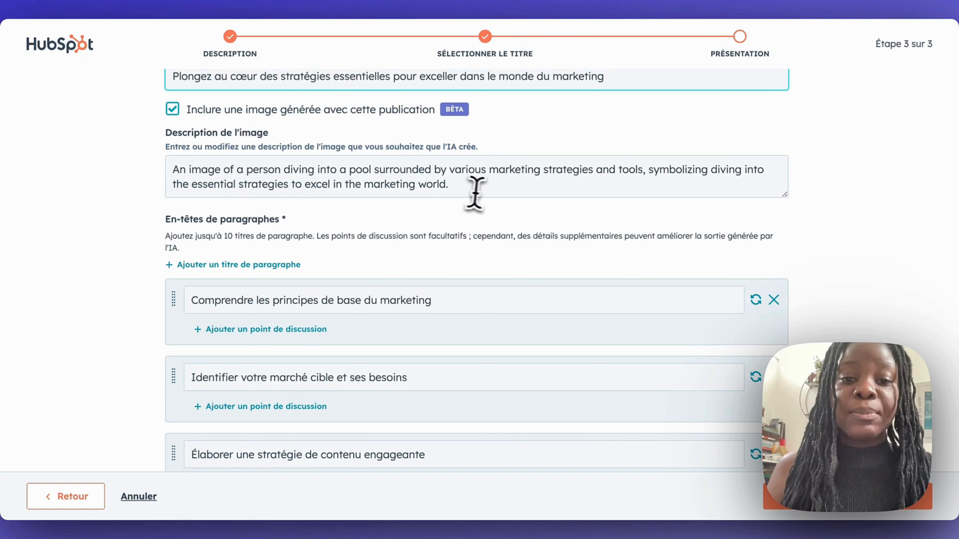
pyautogui.click(487, 191)
pyautogui.scroll(-3, 487, 191)
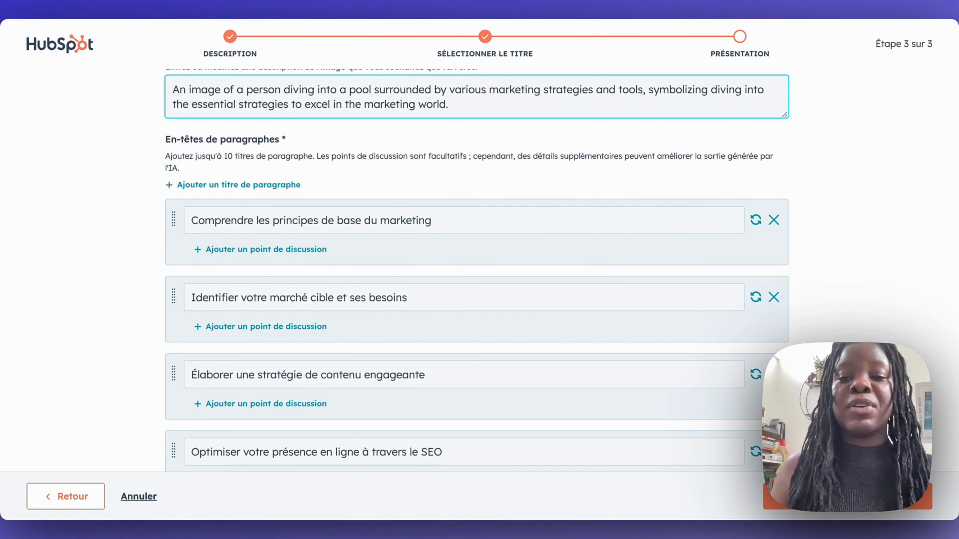
pyautogui.scroll(-2, 464, 184)
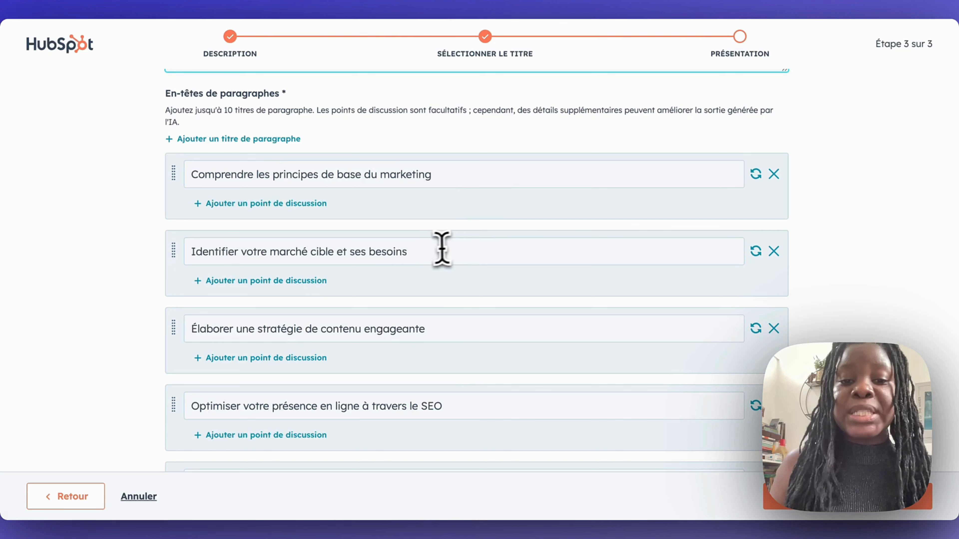
pyautogui.scroll(-4, 487, 334)
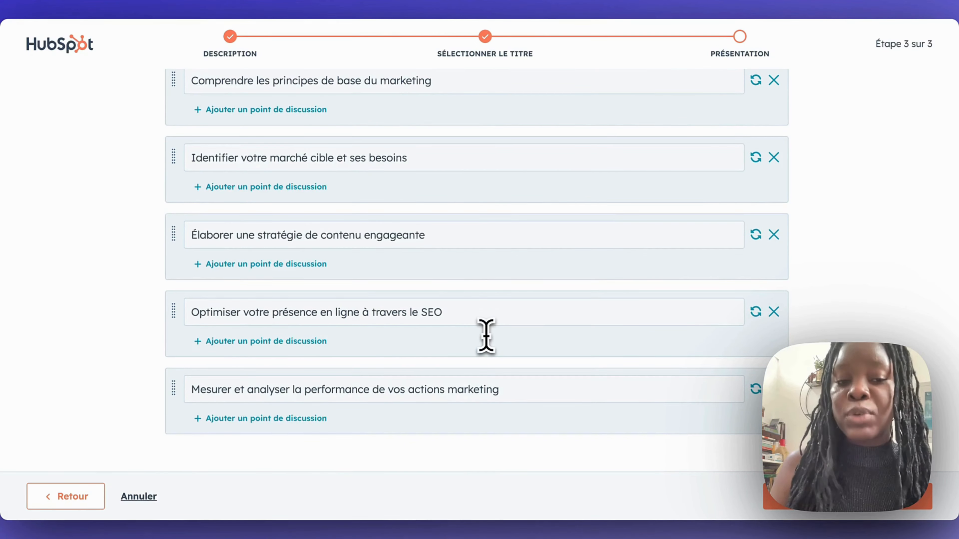
pyautogui.scroll(6, 486, 336)
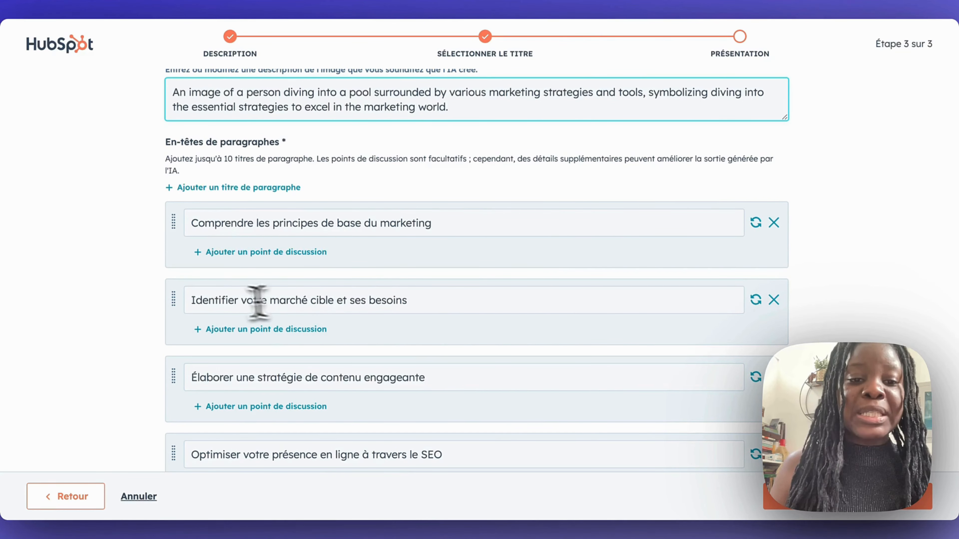
pyautogui.scroll(-2, 436, 302)
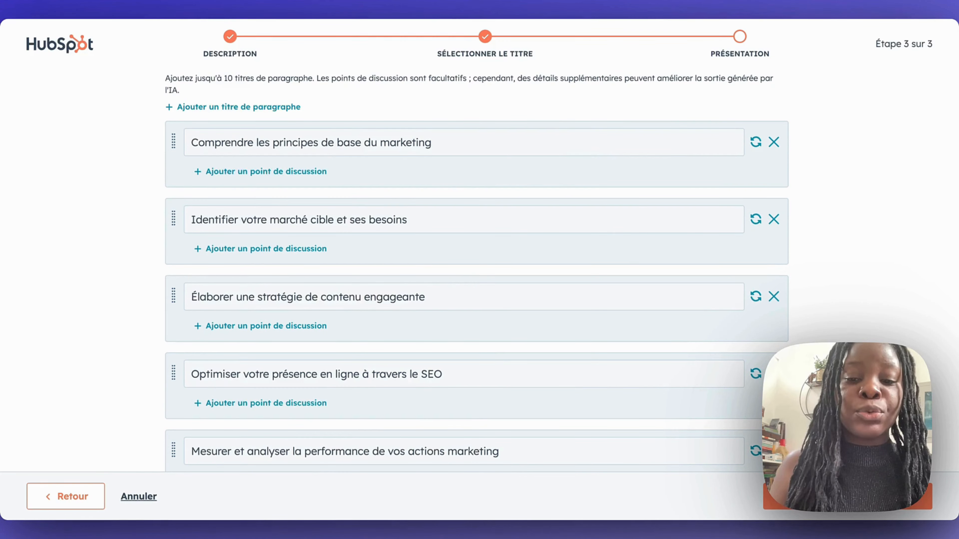
pyautogui.scroll(2, 438, 302)
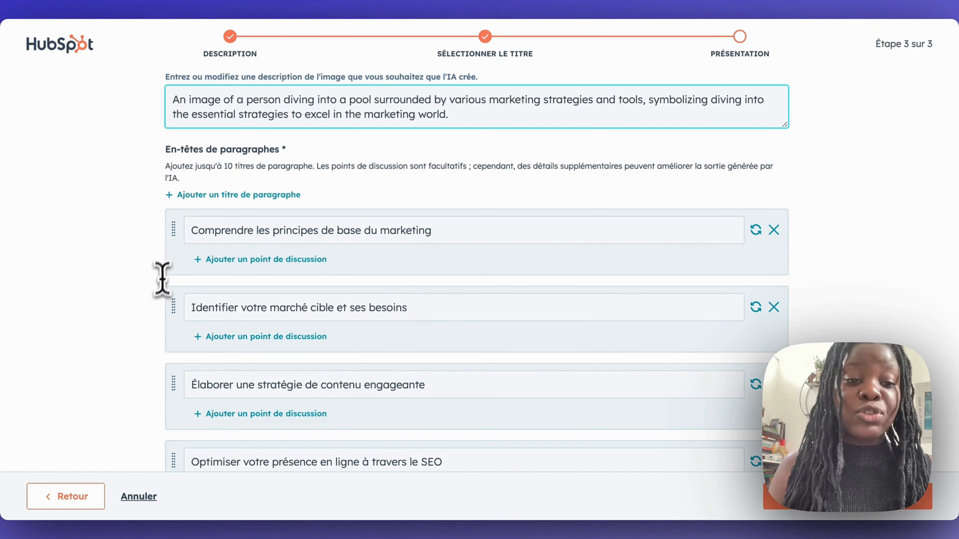
pyautogui.scroll(-4, 838, 315)
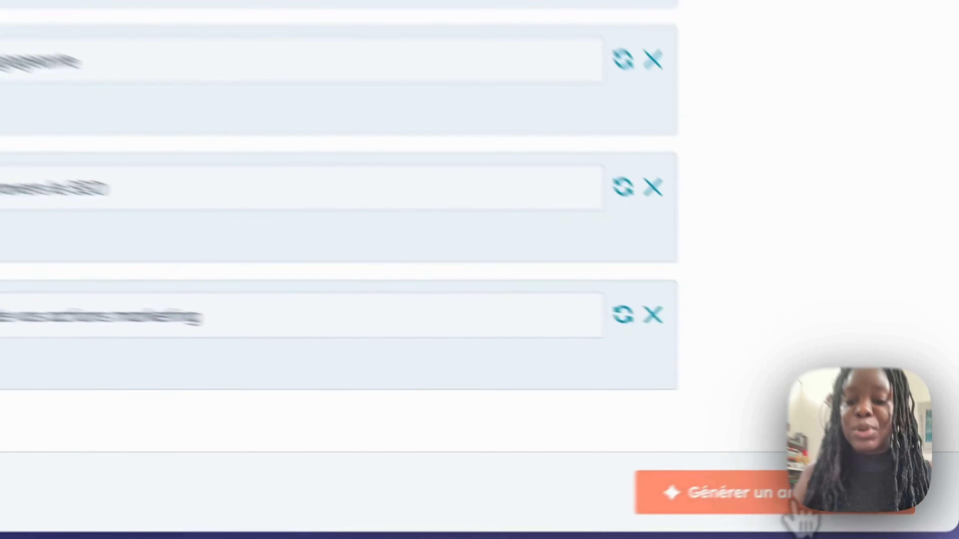
# Generate the blog article from the outline and look over its image and first sections in the editor.
pyautogui.click(854, 499)
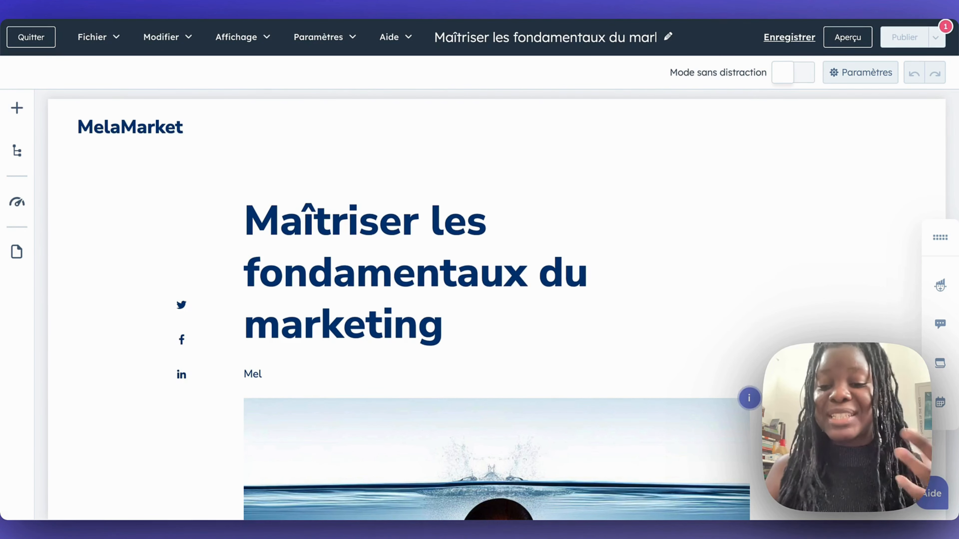
pyautogui.scroll(-5, 491, 309)
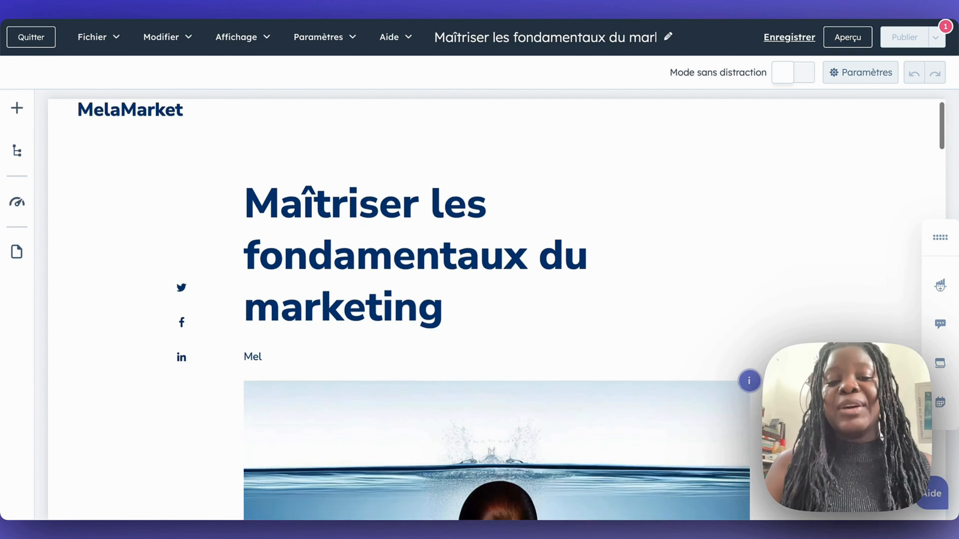
pyautogui.scroll(-6, 490, 310)
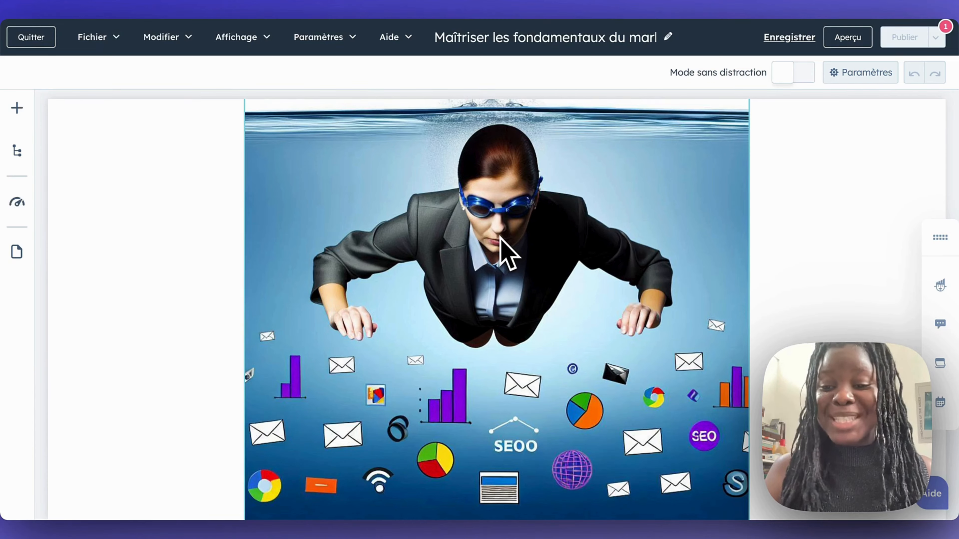
pyautogui.scroll(-4, 607, 264)
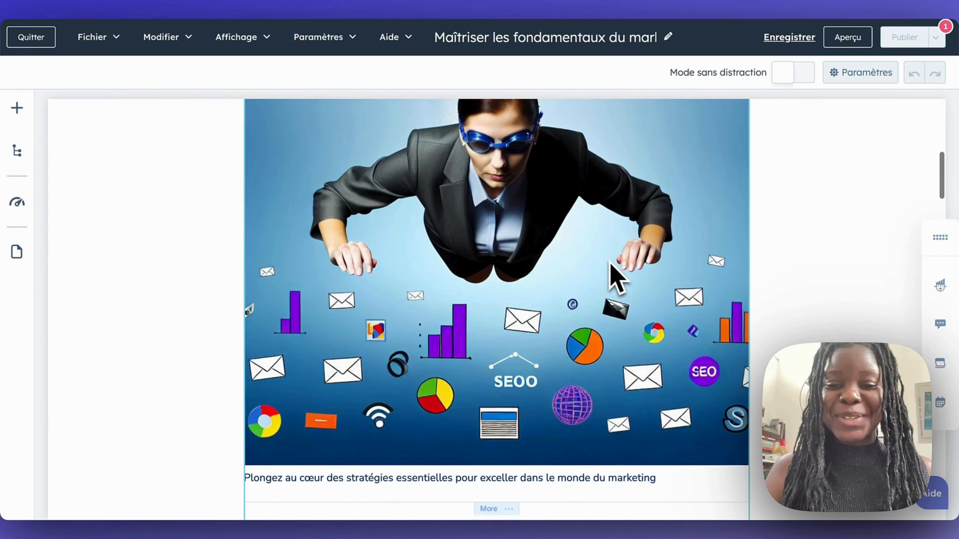
pyautogui.scroll(-11, 610, 260)
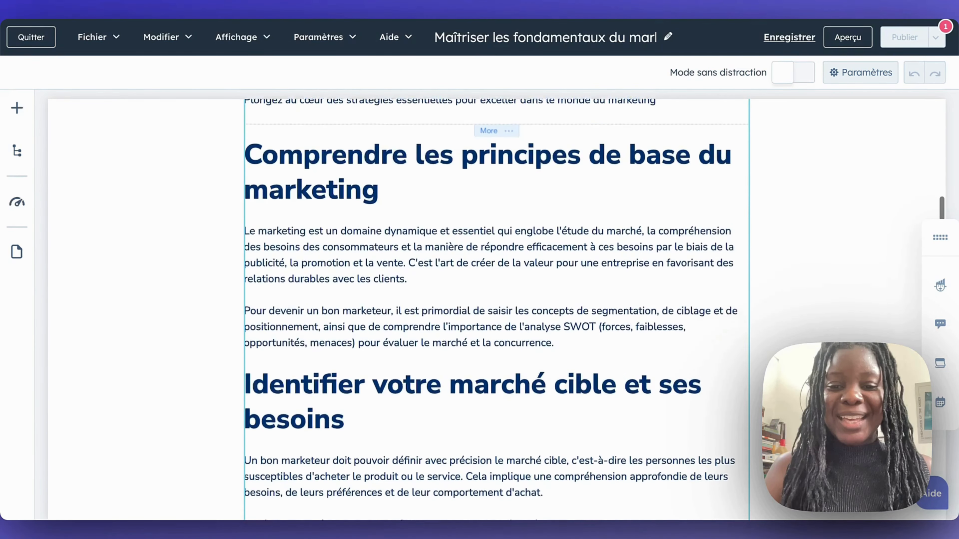
pyautogui.scroll(1, 610, 272)
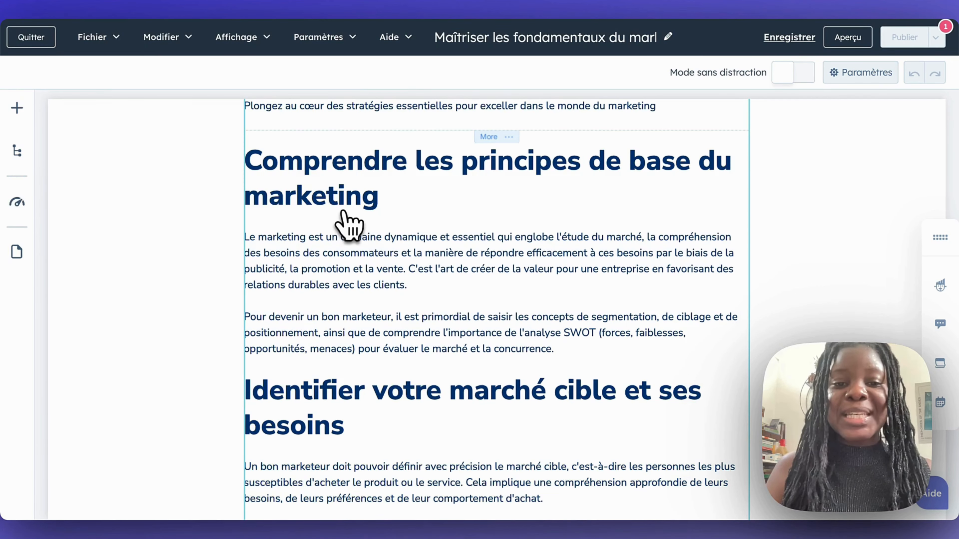
# Look over the article's section headings and paragraphs, and view the content assistant's list of generation options.
pyautogui.scroll(-5, 349, 226)
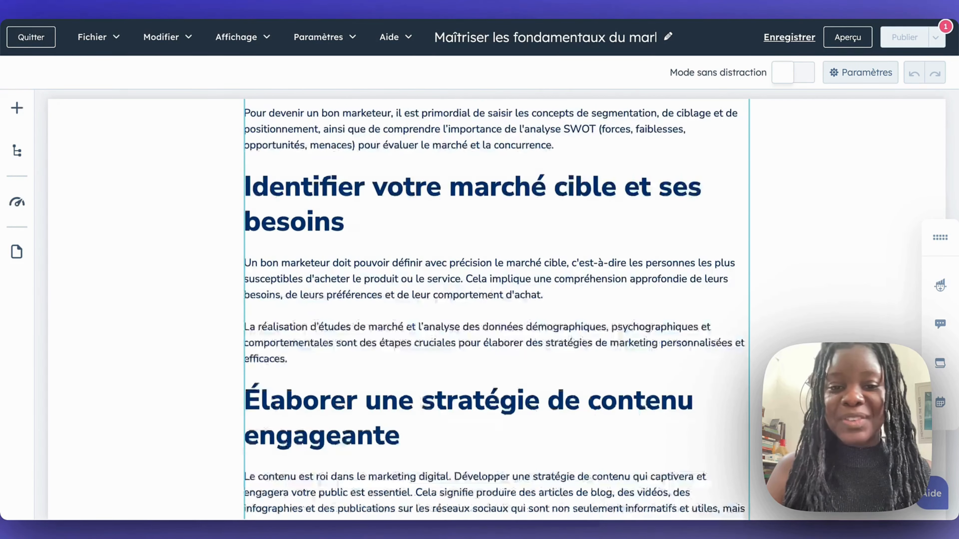
pyautogui.scroll(5, 349, 226)
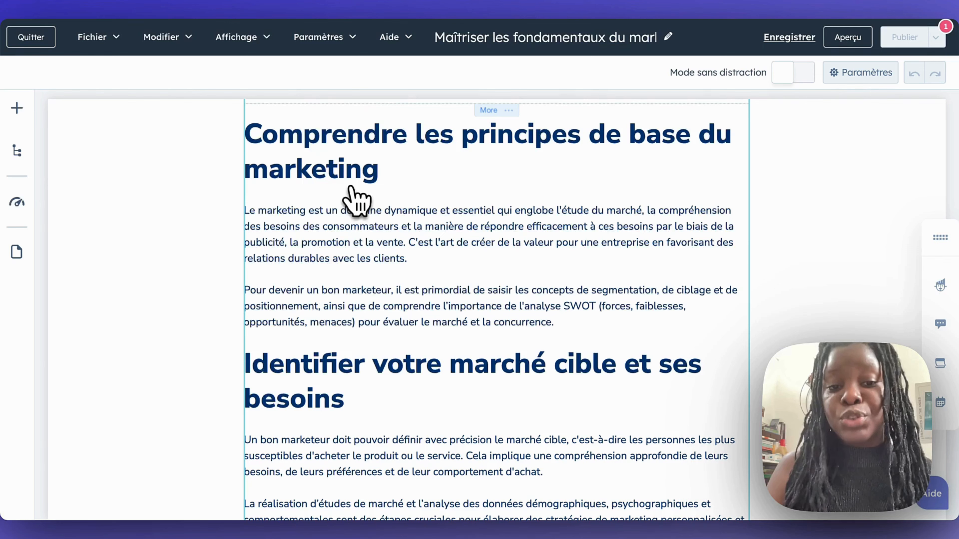
pyautogui.click(358, 177)
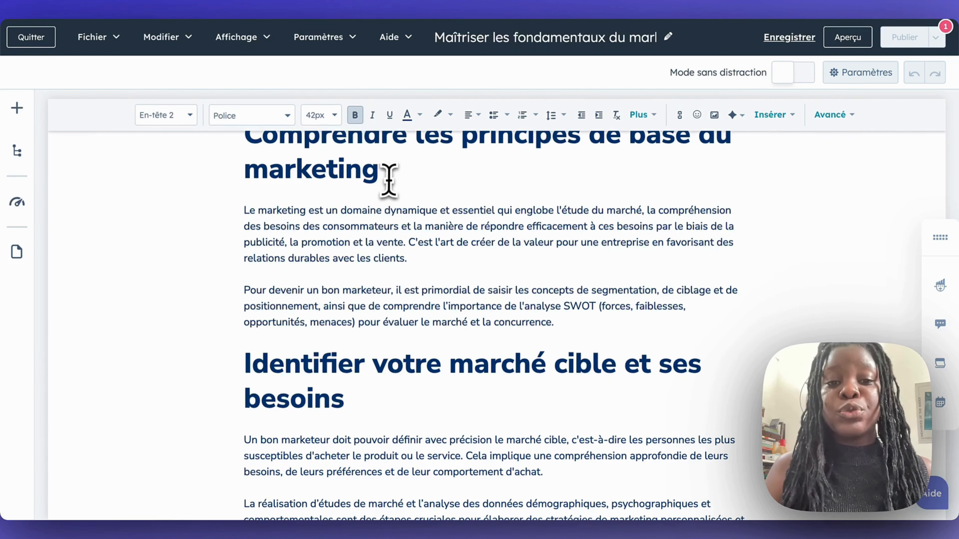
pyautogui.scroll(-3, 385, 234)
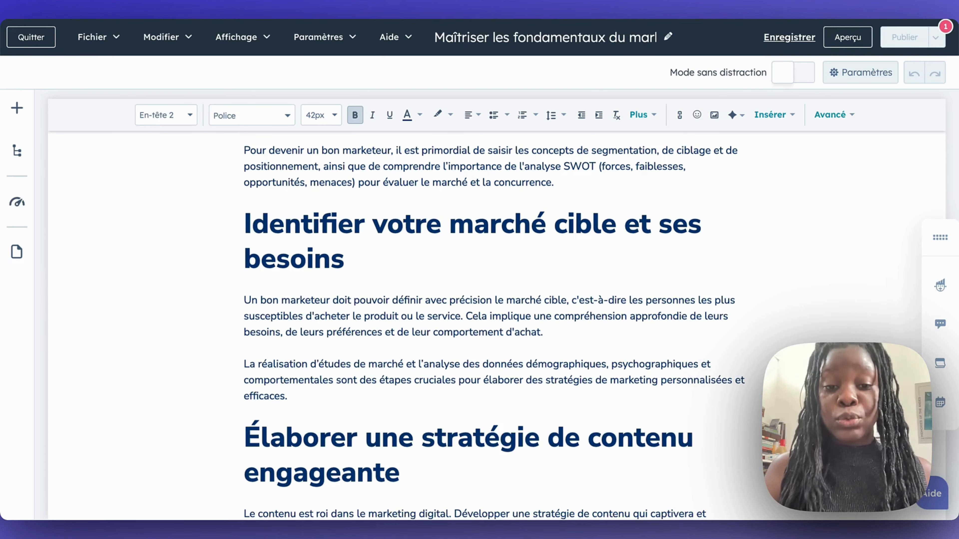
pyautogui.scroll(-10, 495, 321)
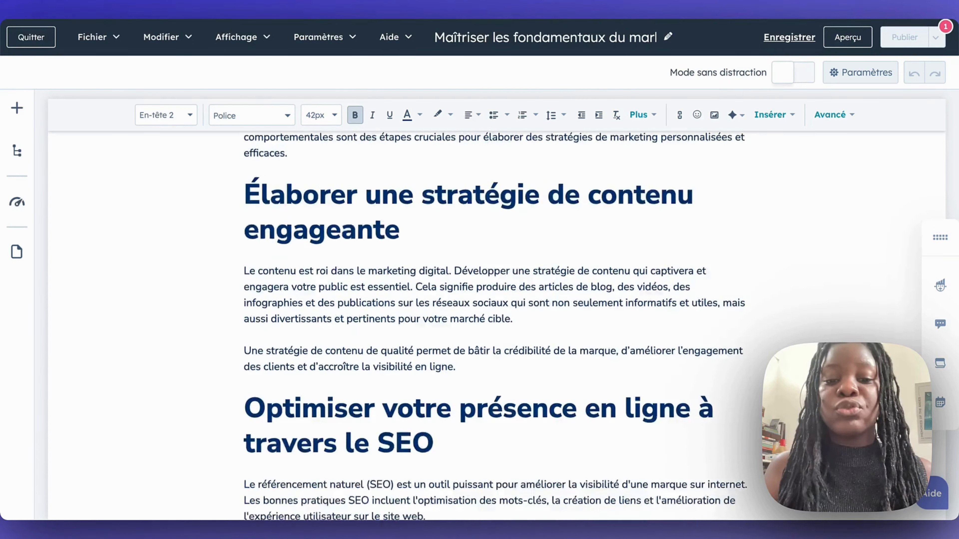
pyautogui.scroll(6, 396, 268)
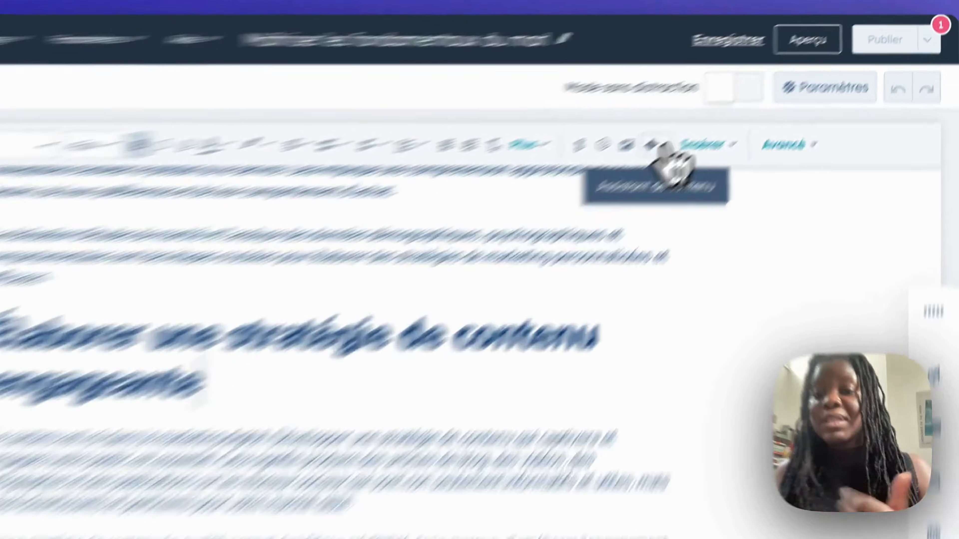
pyautogui.click(734, 115)
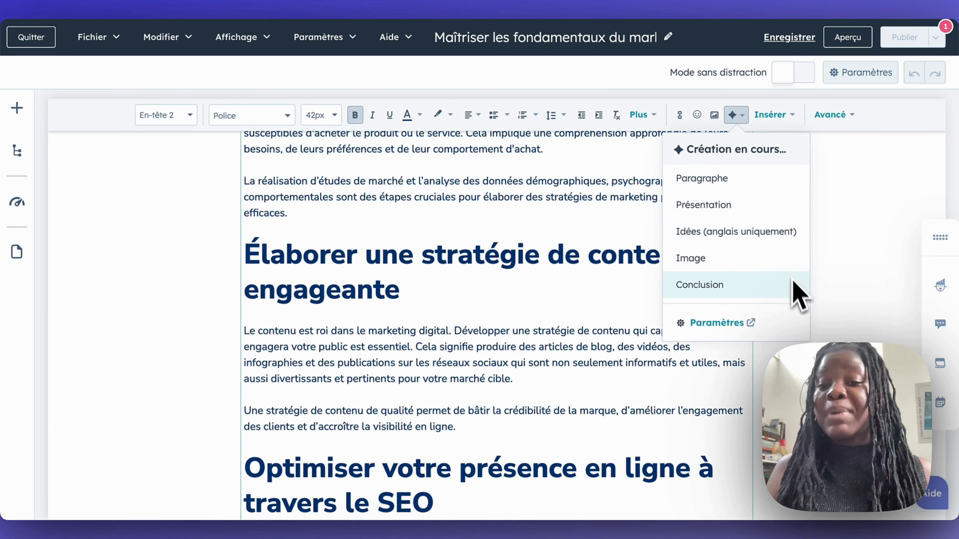
pyautogui.click(845, 293)
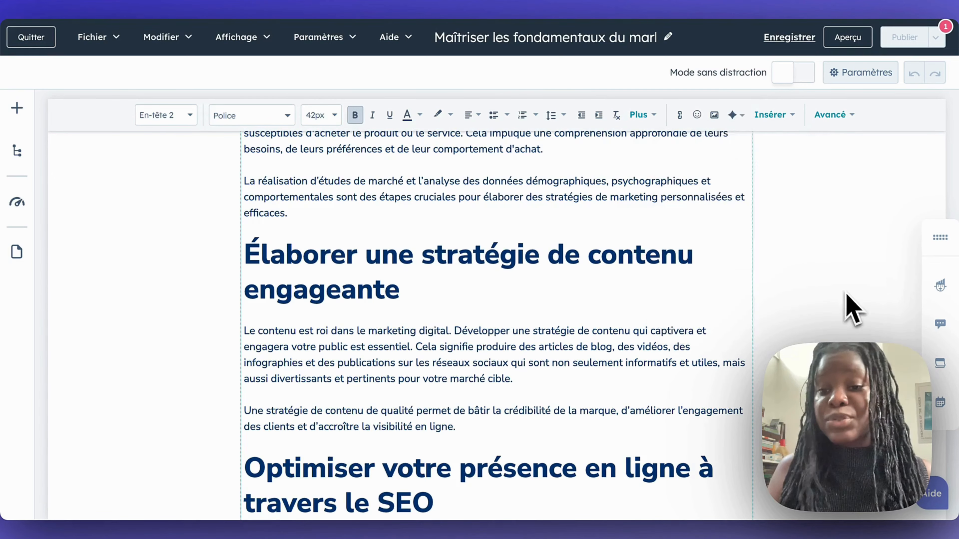
# Add an empty line after the article's last paragraph and start the content assistant's Conclusion generation there.
pyautogui.scroll(-2, 670, 295)
pyautogui.scroll(-12, 674, 310)
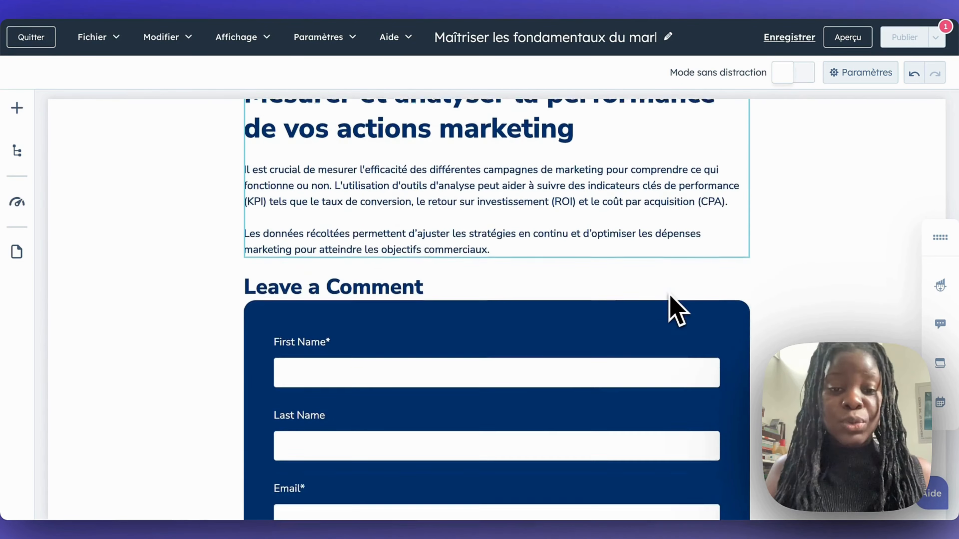
pyautogui.scroll(1, 497, 309)
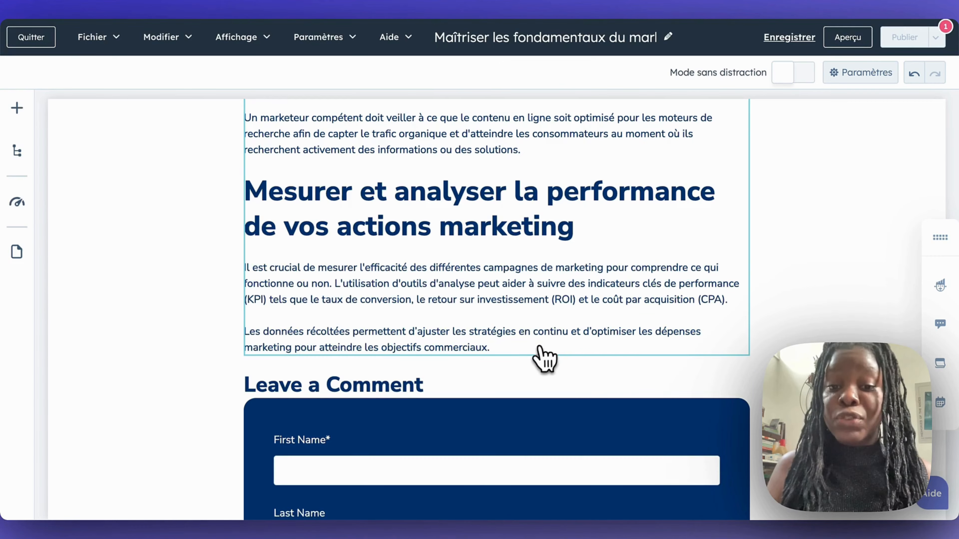
pyautogui.click(522, 353)
pyautogui.press('Return')
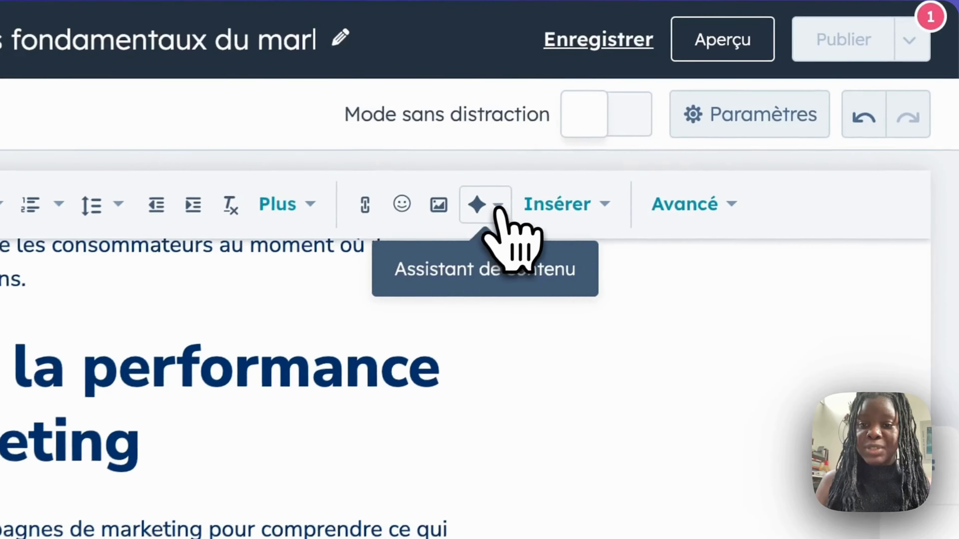
pyautogui.click(497, 210)
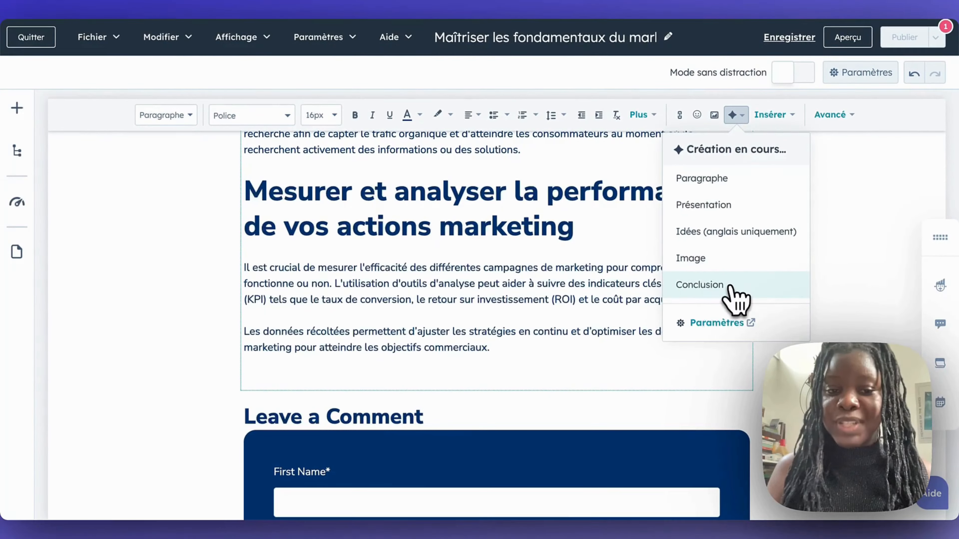
pyautogui.click(731, 289)
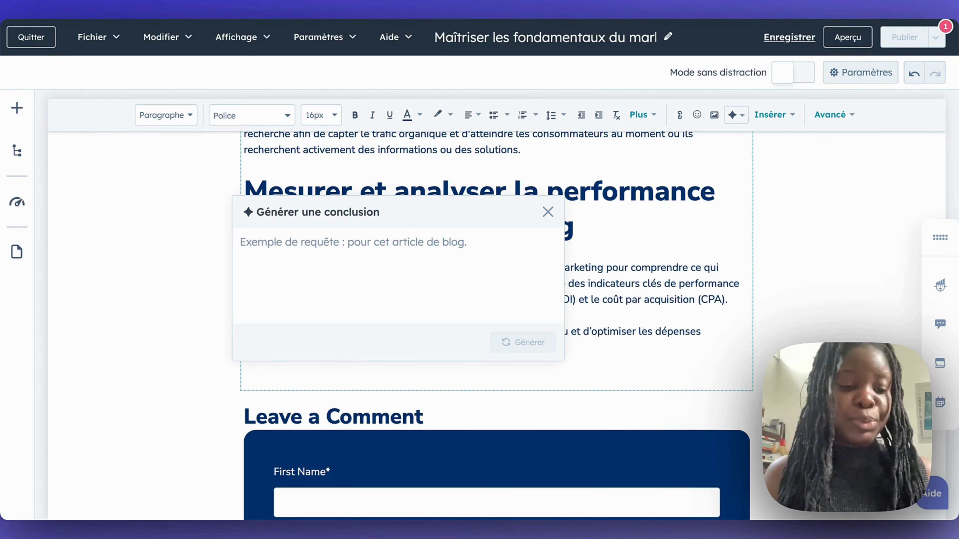
# Generate a conclusion from the prompt "Présentation des avantages du marketing".
pyautogui.write('P')
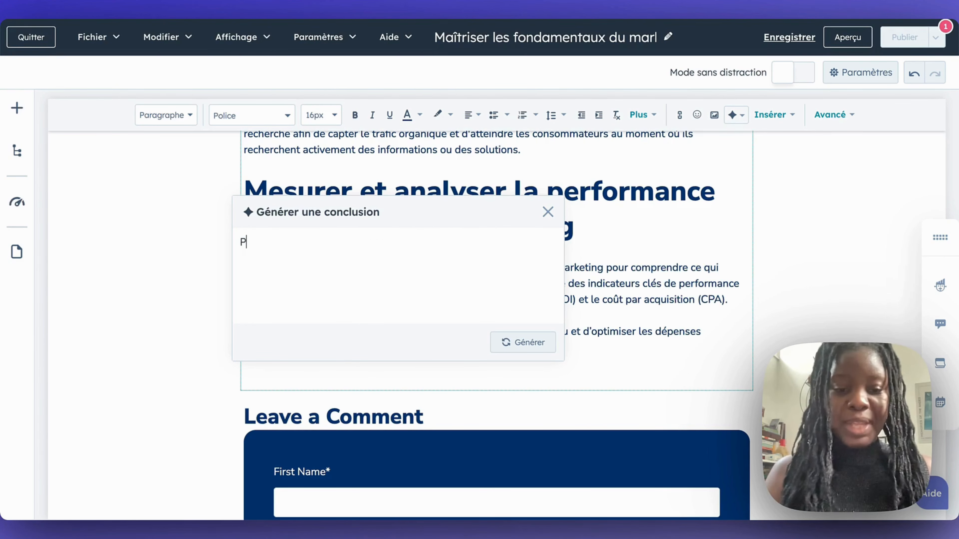
pyautogui.write('re')
pyautogui.press('BackSpace')
pyautogui.write('é')
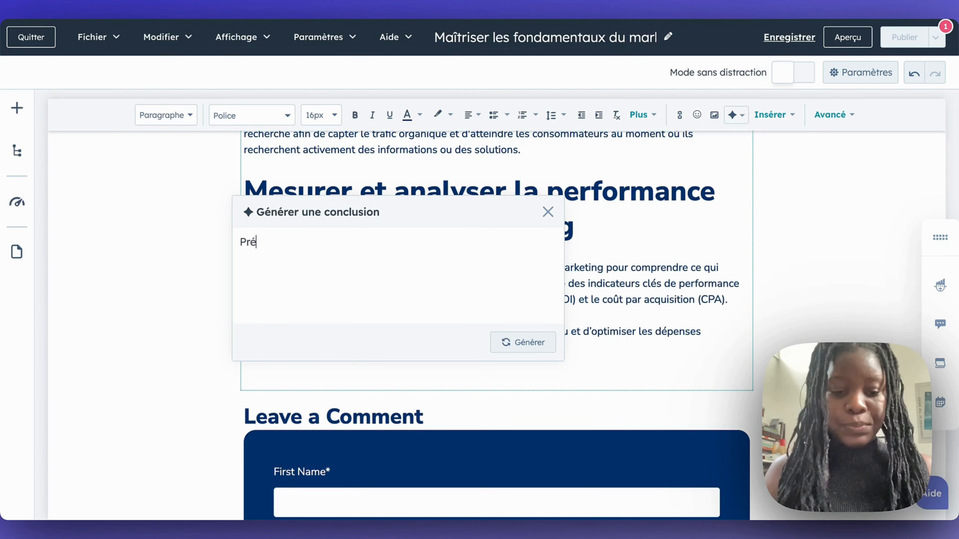
pyautogui.write('sentation d')
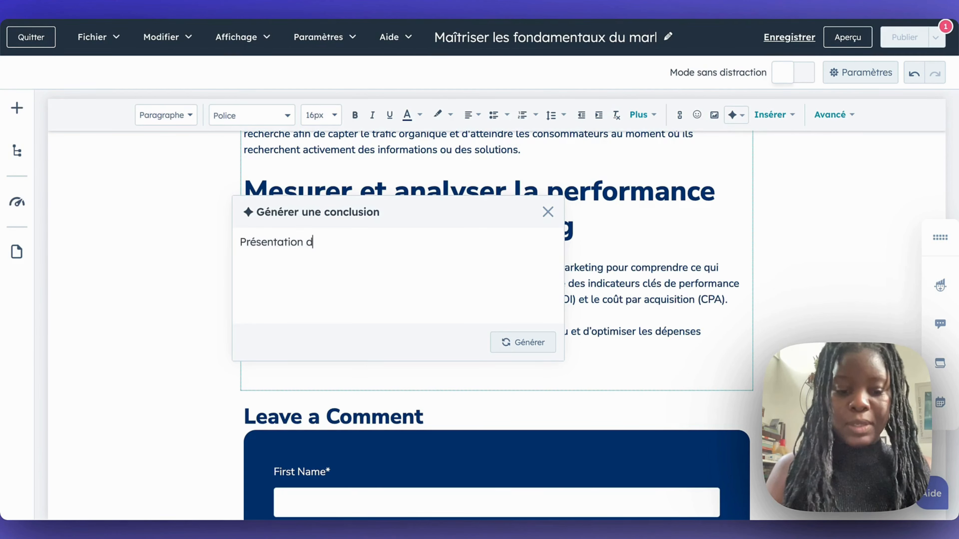
pyautogui.write('es avantage')
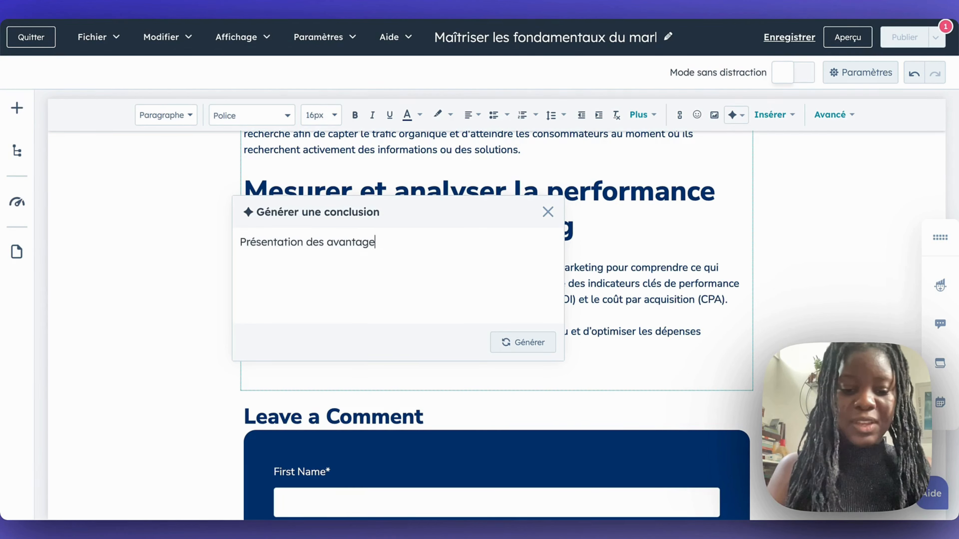
pyautogui.write('s du marketing')
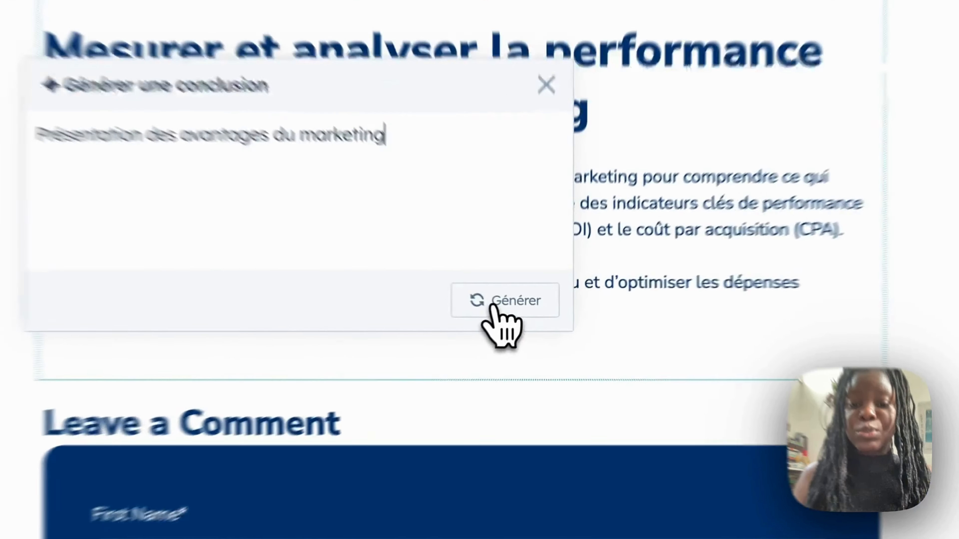
pyautogui.click(520, 343)
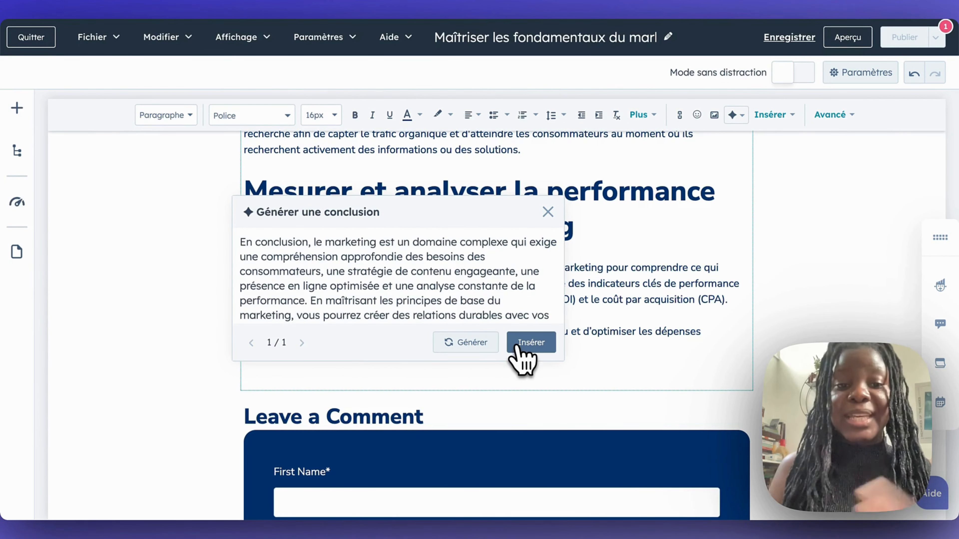
# Read through the generated conclusion and insert it at the end of the article.
pyautogui.scroll(-3, 520, 300)
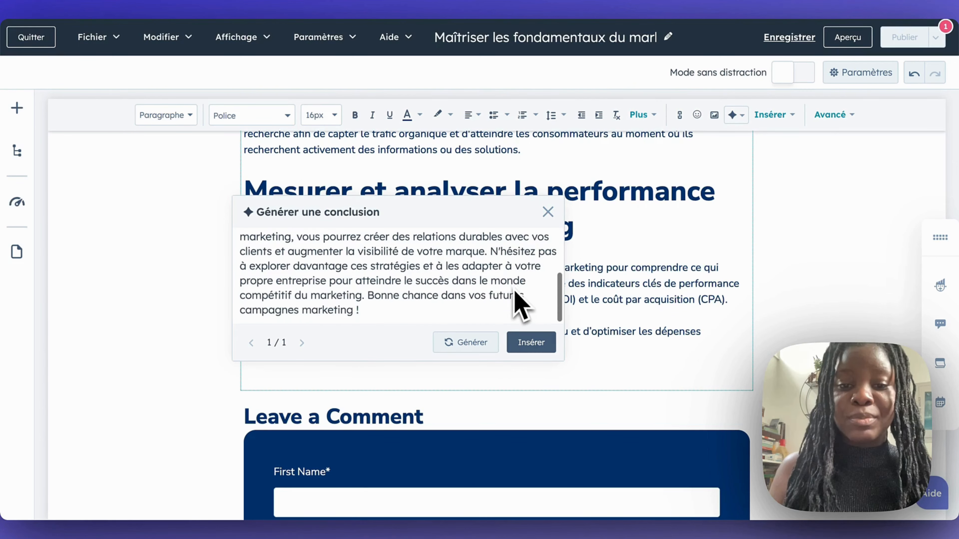
pyautogui.scroll(3, 520, 303)
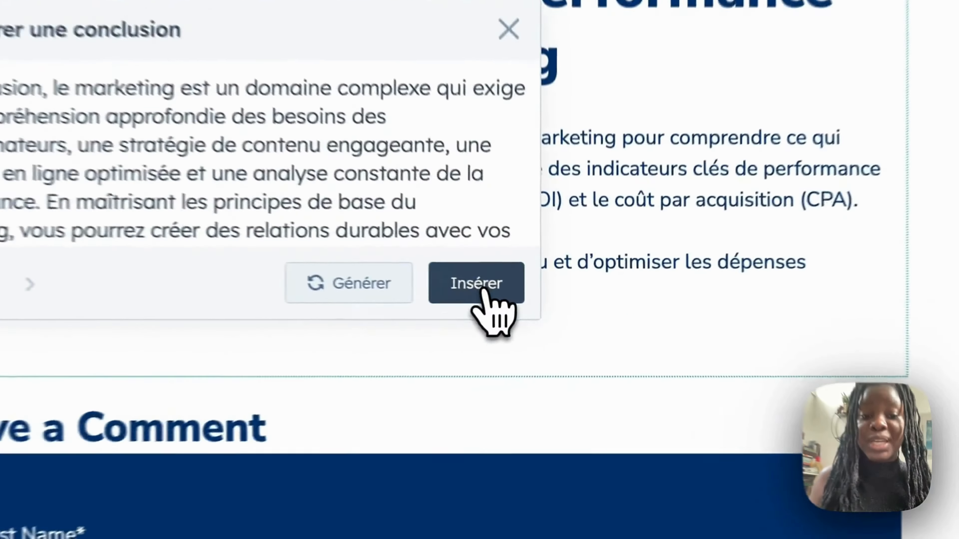
pyautogui.click(533, 342)
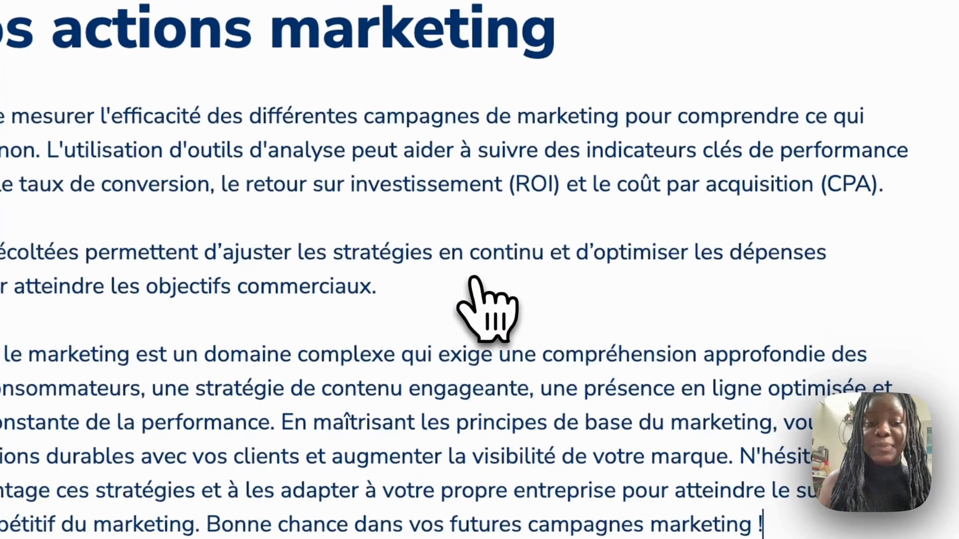